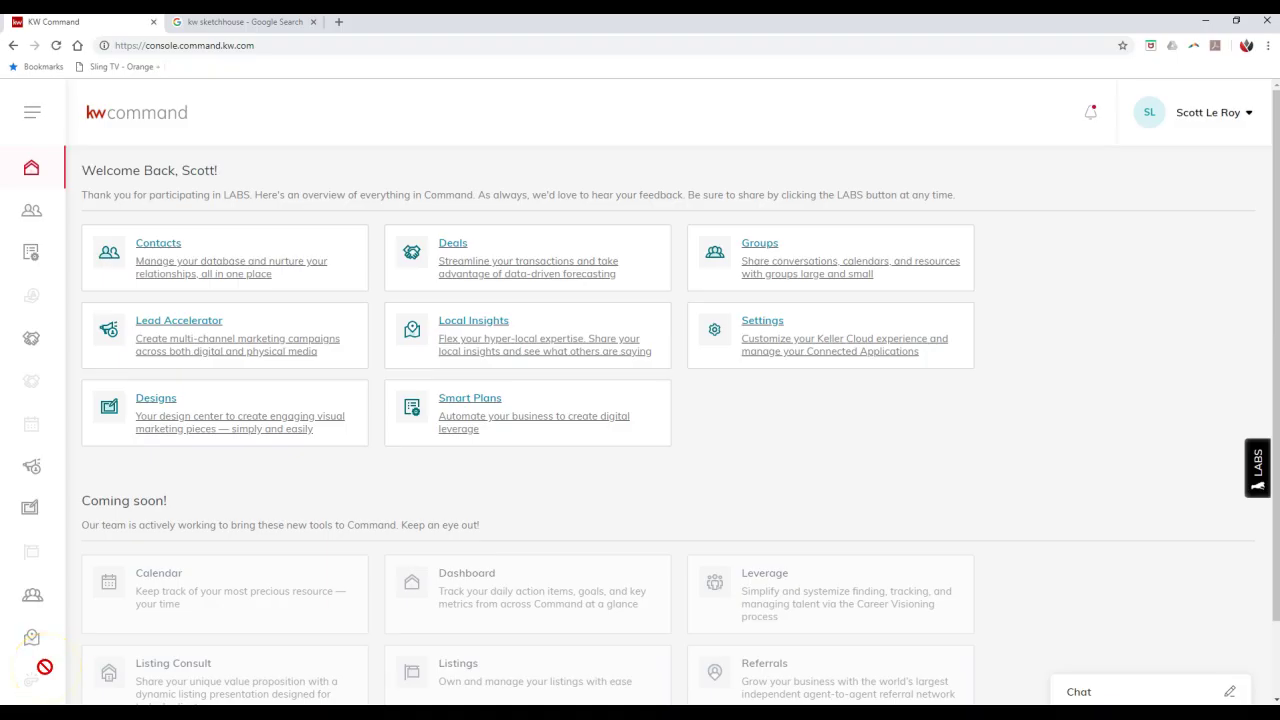
# Show the 11-contact Contacts list in bulk edit mode, reloading the page once along the way
pyautogui.click(60, 667)
pyautogui.click(203, 270)
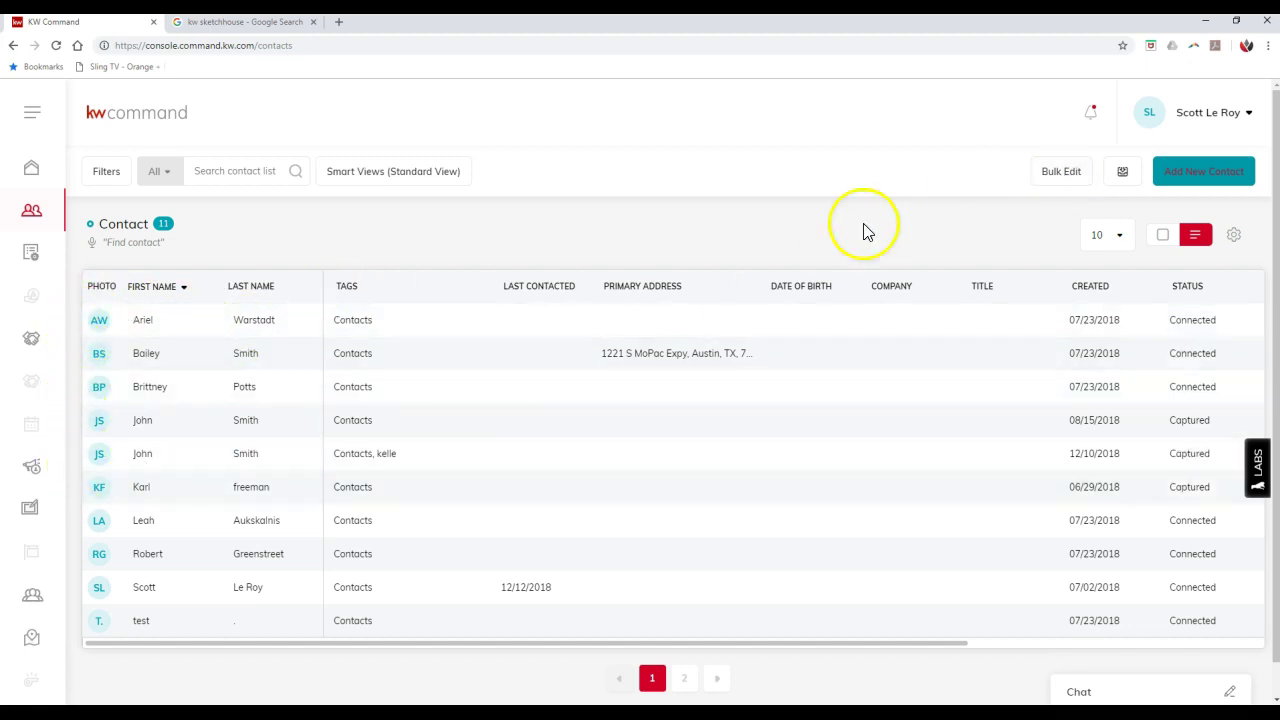
pyautogui.click(1038, 176)
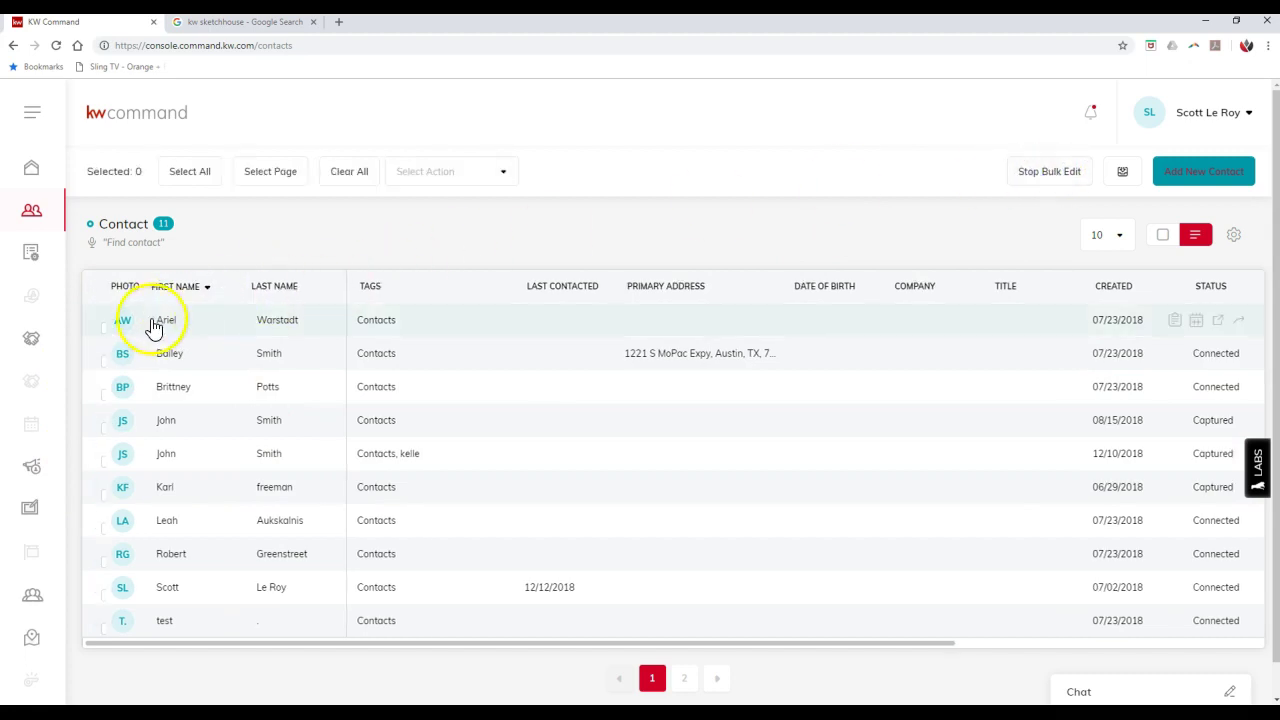
pyautogui.click(343, 645)
pyautogui.click(56, 45)
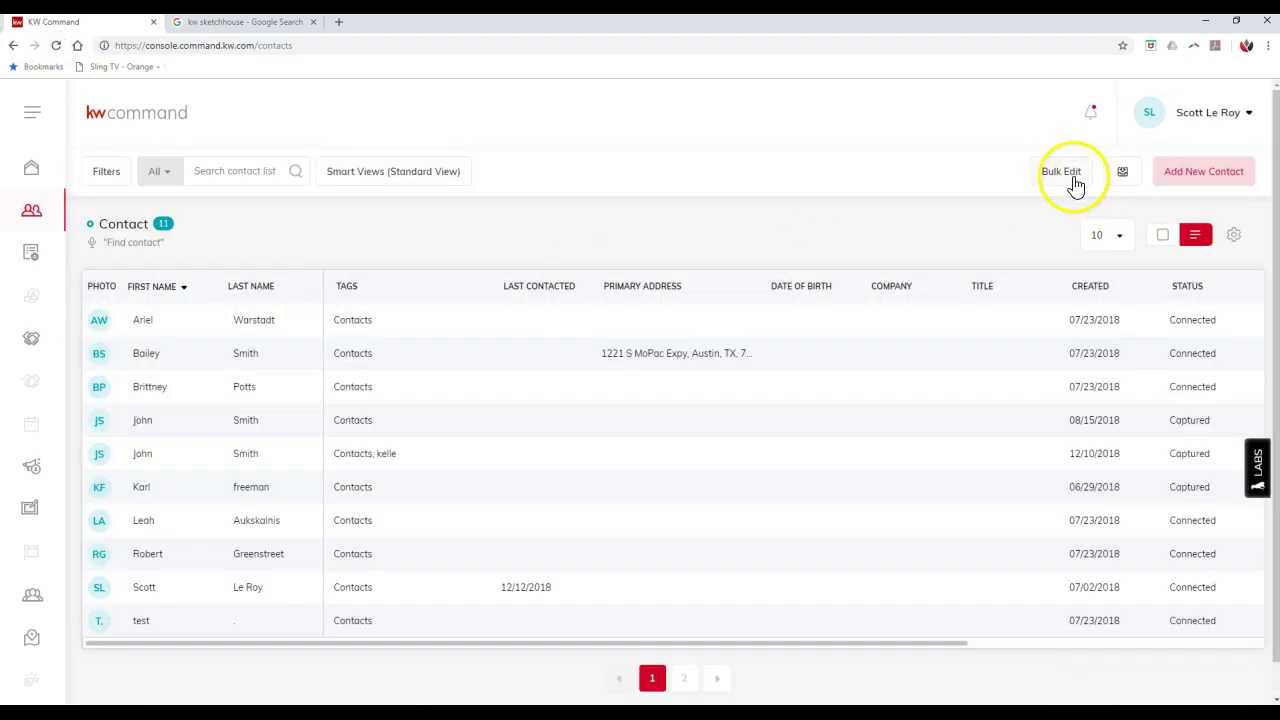
pyautogui.click(1065, 176)
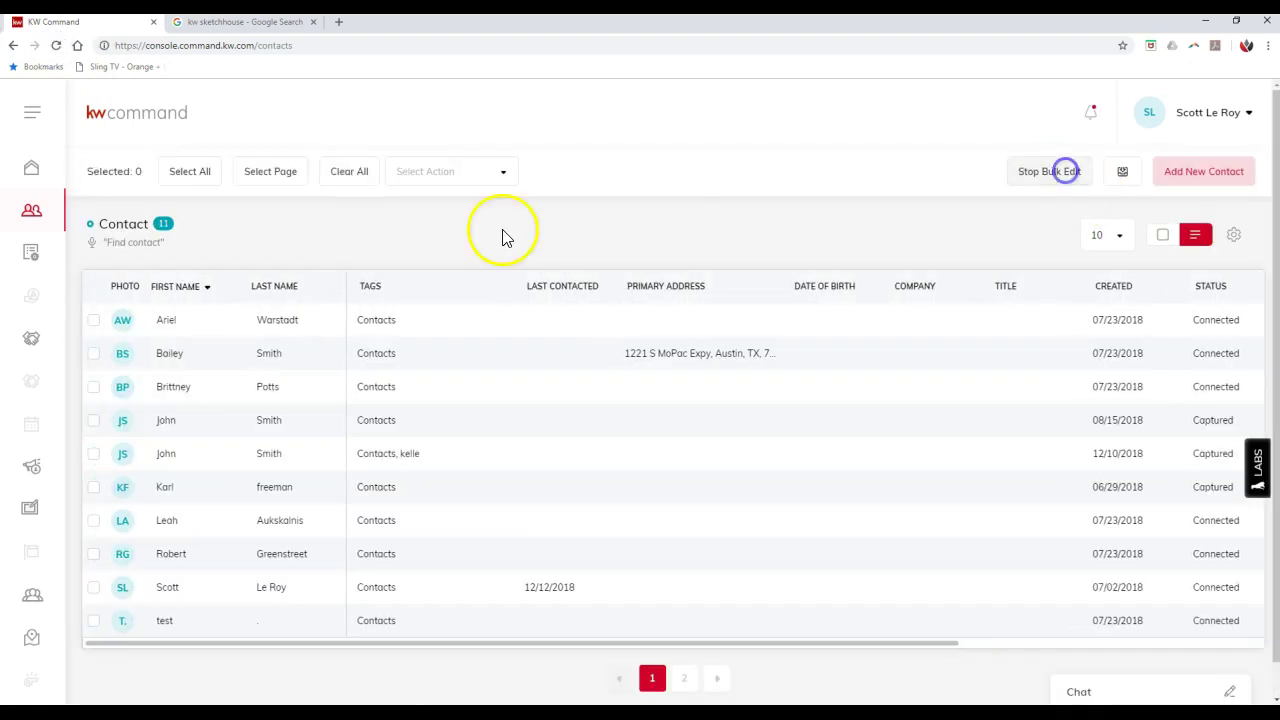
# Tick the checkboxes of the first four contacts and open the Select Action dropdown
pyautogui.click(93, 322)
pyautogui.click(93, 355)
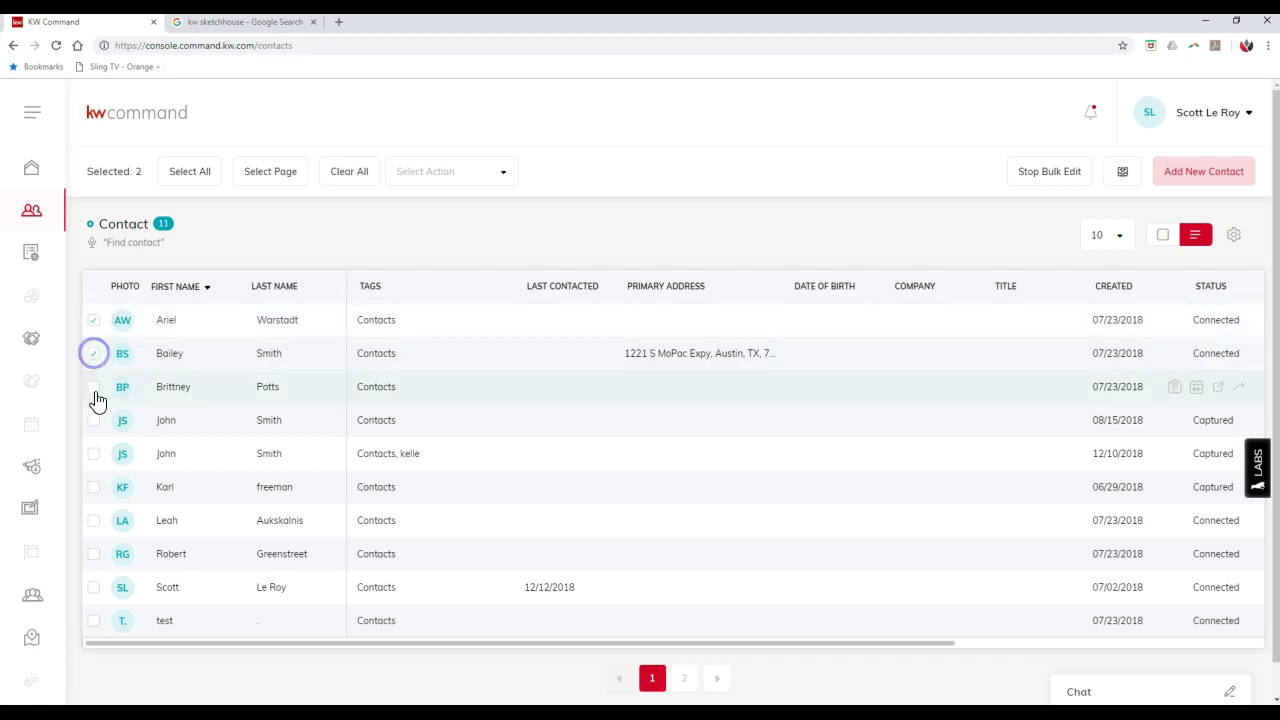
pyautogui.click(93, 388)
pyautogui.click(93, 421)
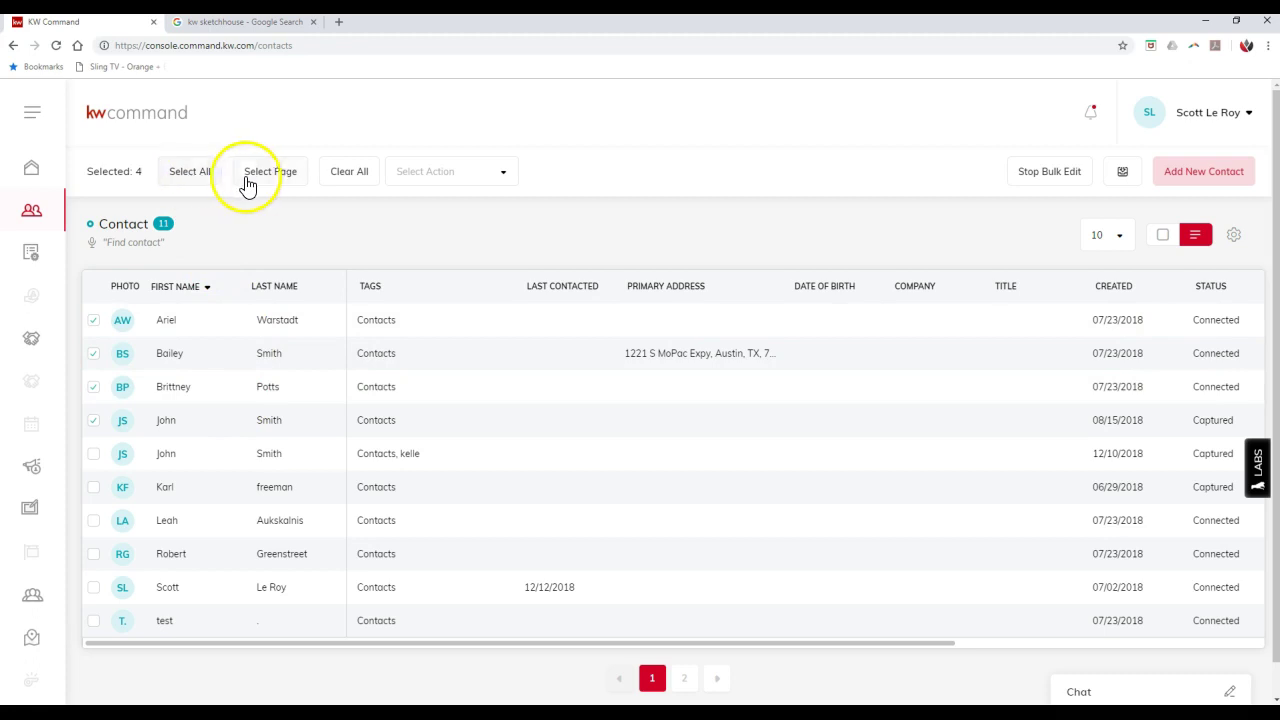
pyautogui.click(431, 178)
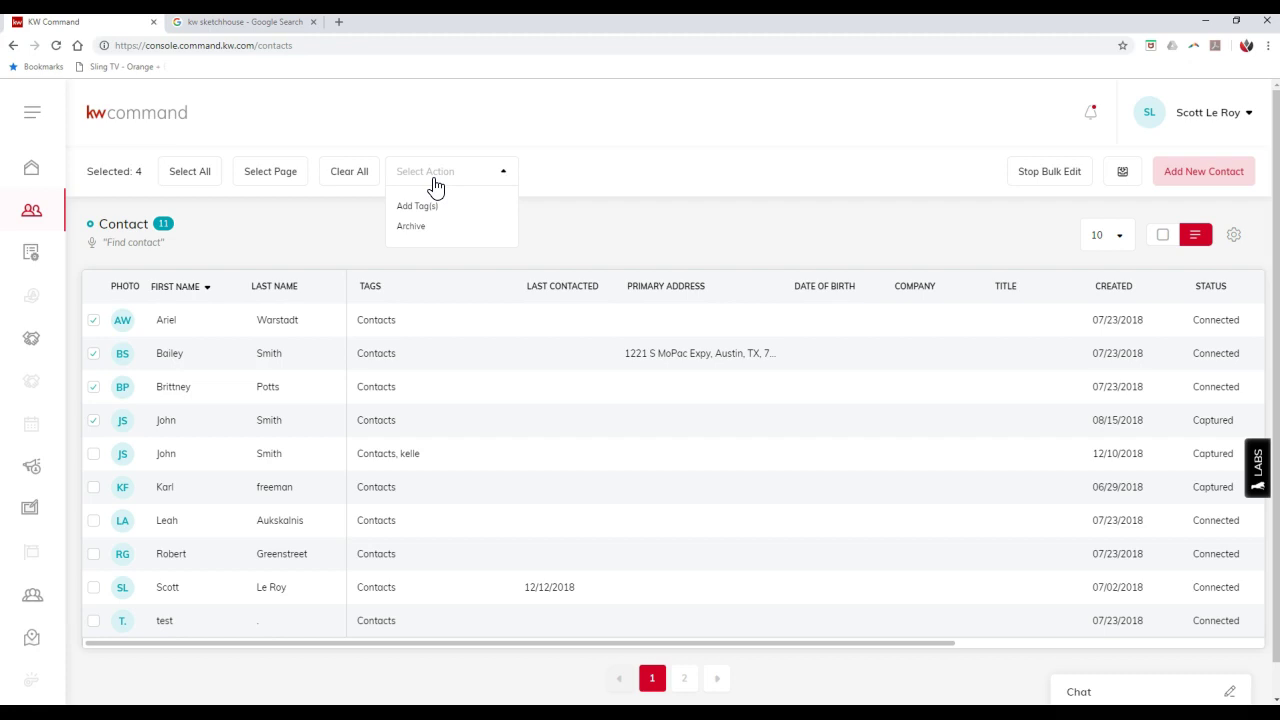
# Bulk-add a newly created 'Marketing' tag to the four selected contacts and save
pyautogui.click(429, 206)
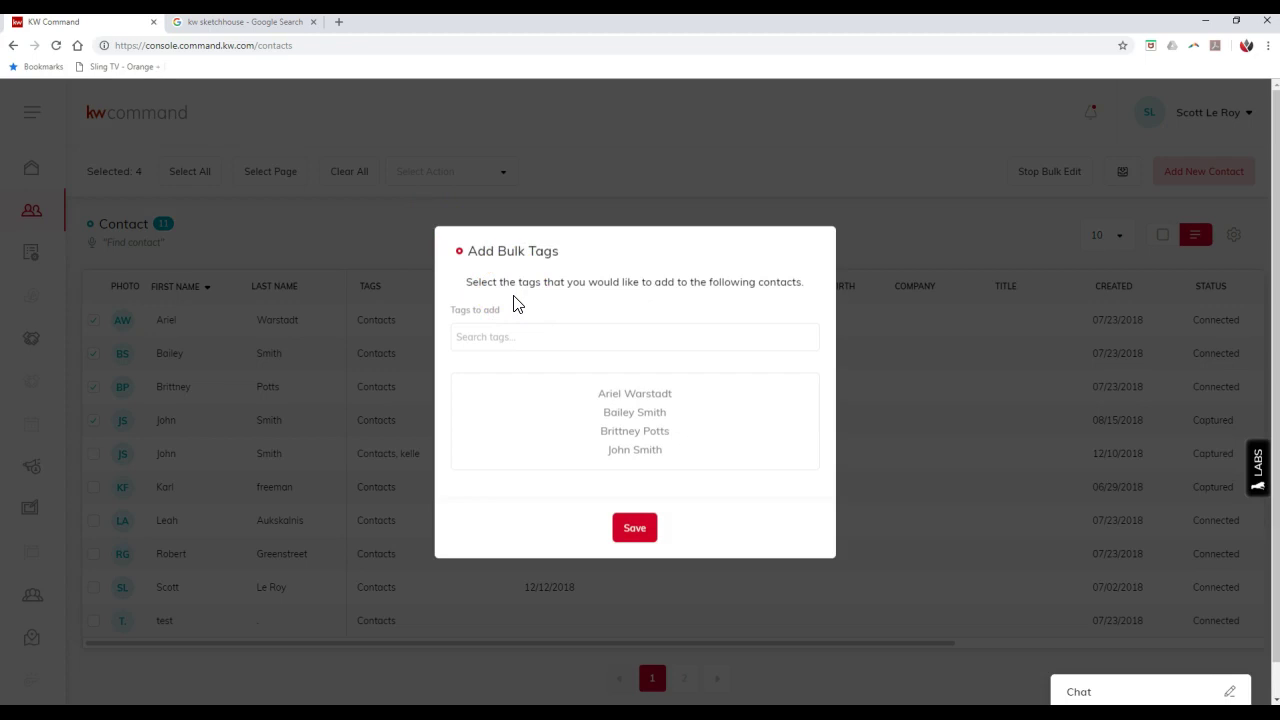
pyautogui.click(523, 333)
pyautogui.write('Marketing')
pyautogui.click(491, 381)
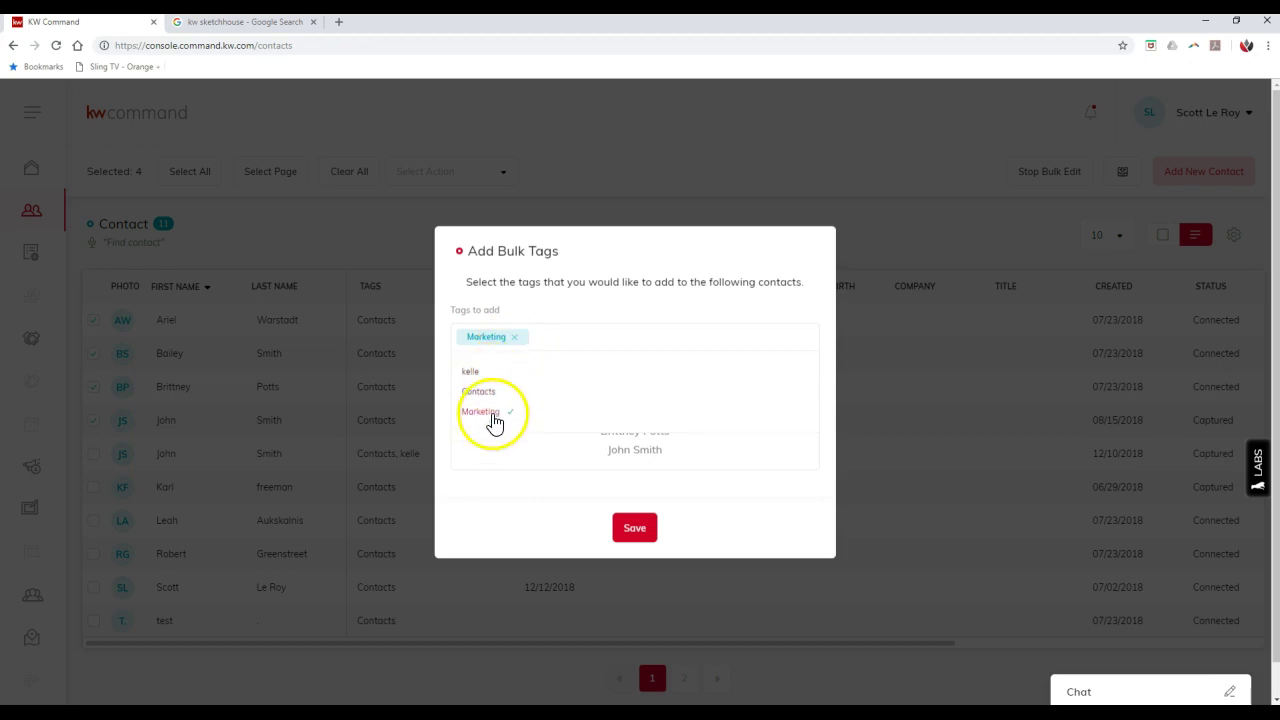
pyautogui.click(627, 531)
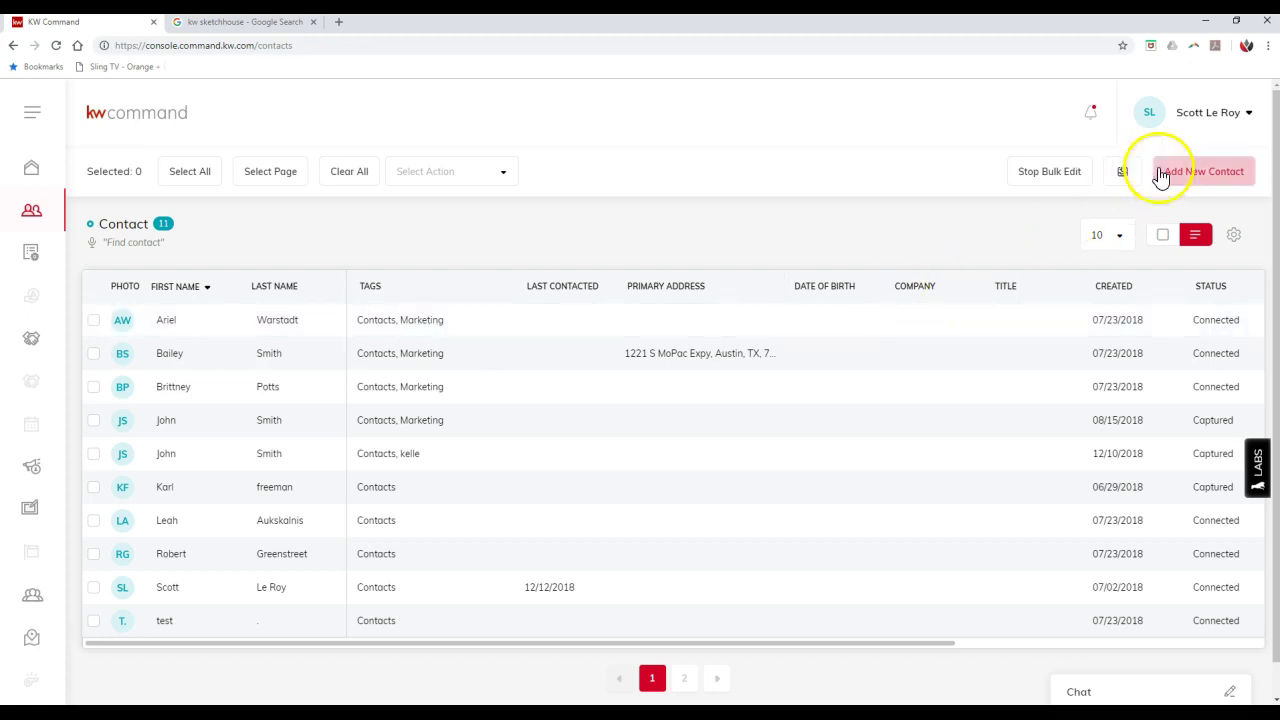
# Go to Command Settings > Custom Tags, showing Marketing with 4 contacts and Contacts with 11
pyautogui.click(1211, 125)
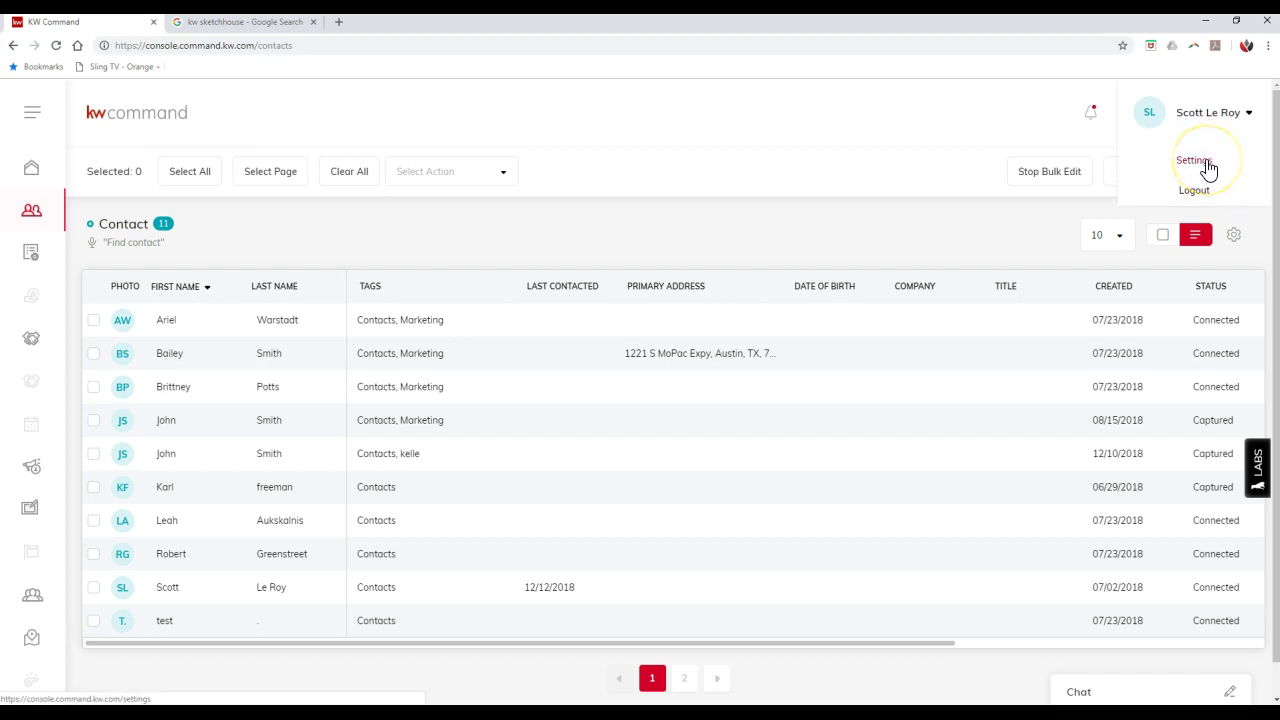
pyautogui.click(1206, 166)
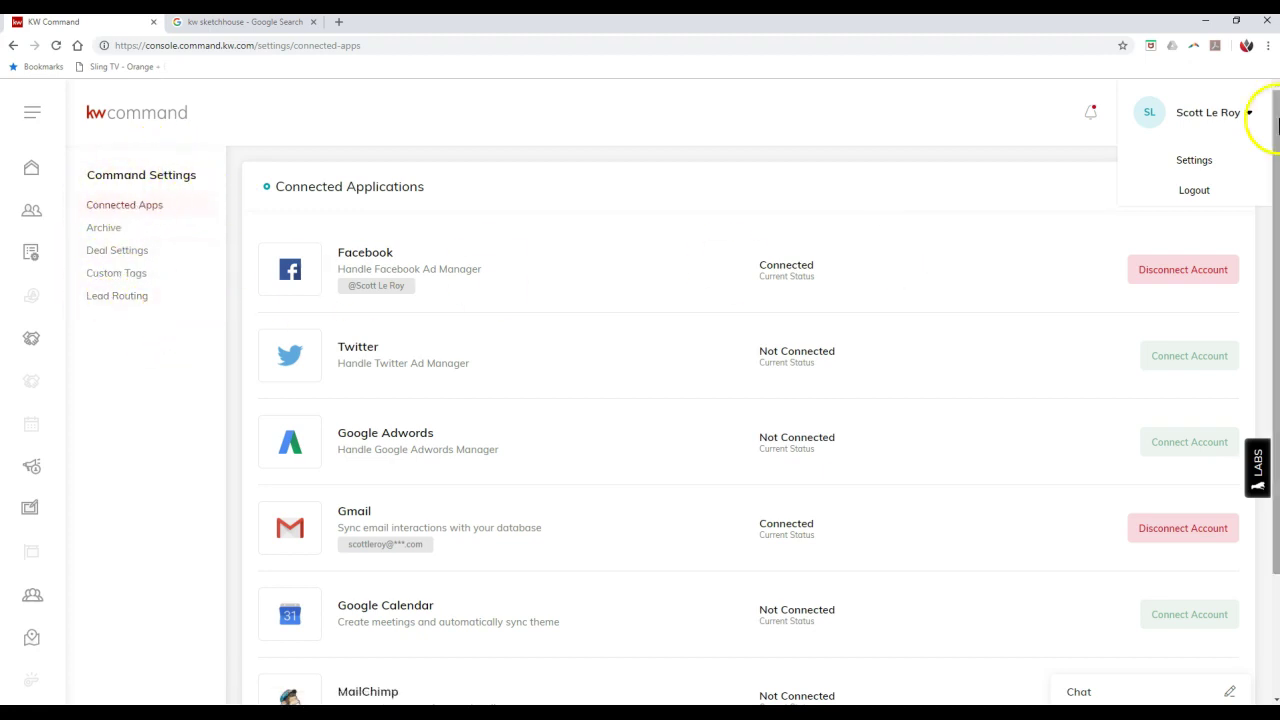
pyautogui.click(1232, 112)
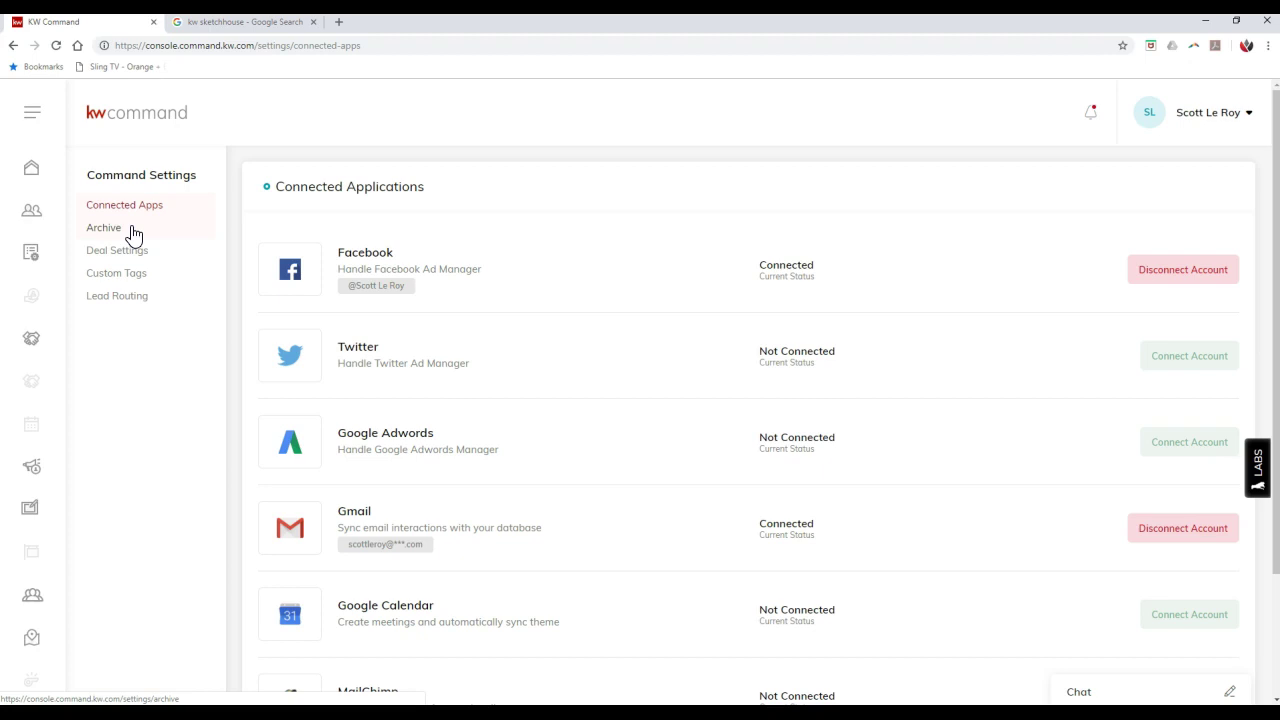
pyautogui.click(138, 246)
pyautogui.click(155, 283)
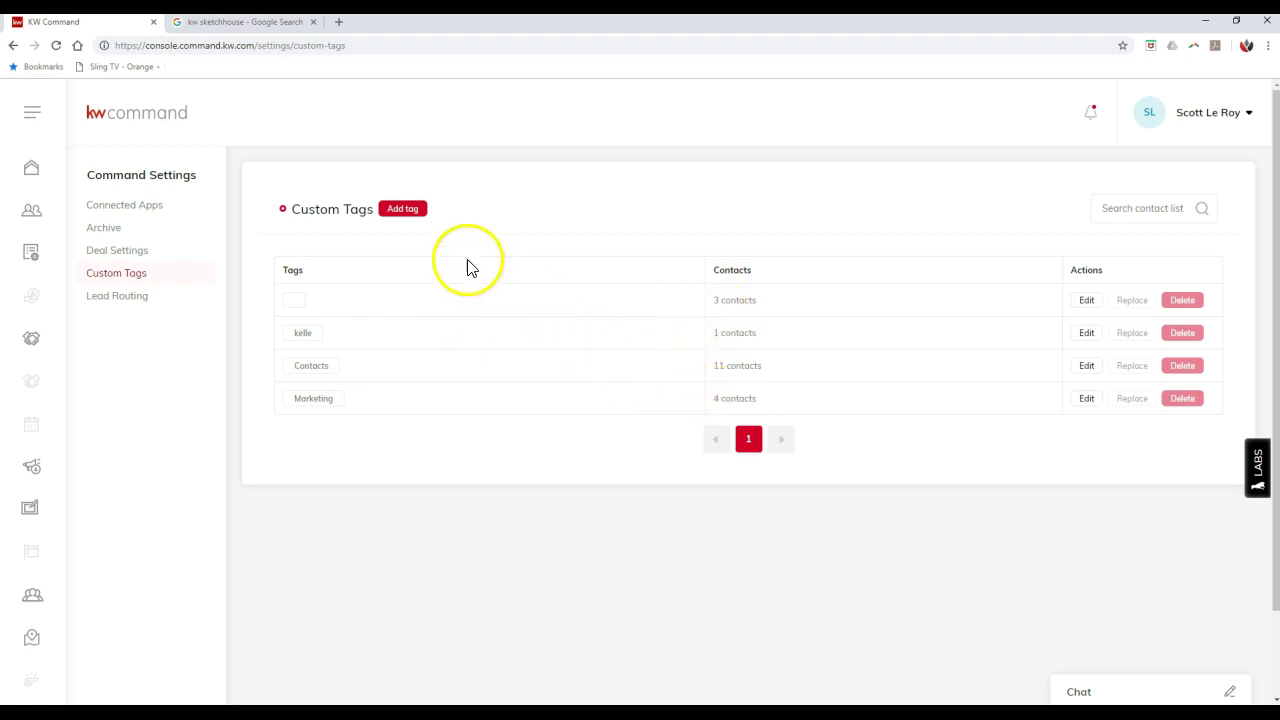
# Create a red custom tag named 'Test Command Tag' with no contacts yet
pyautogui.click(403, 212)
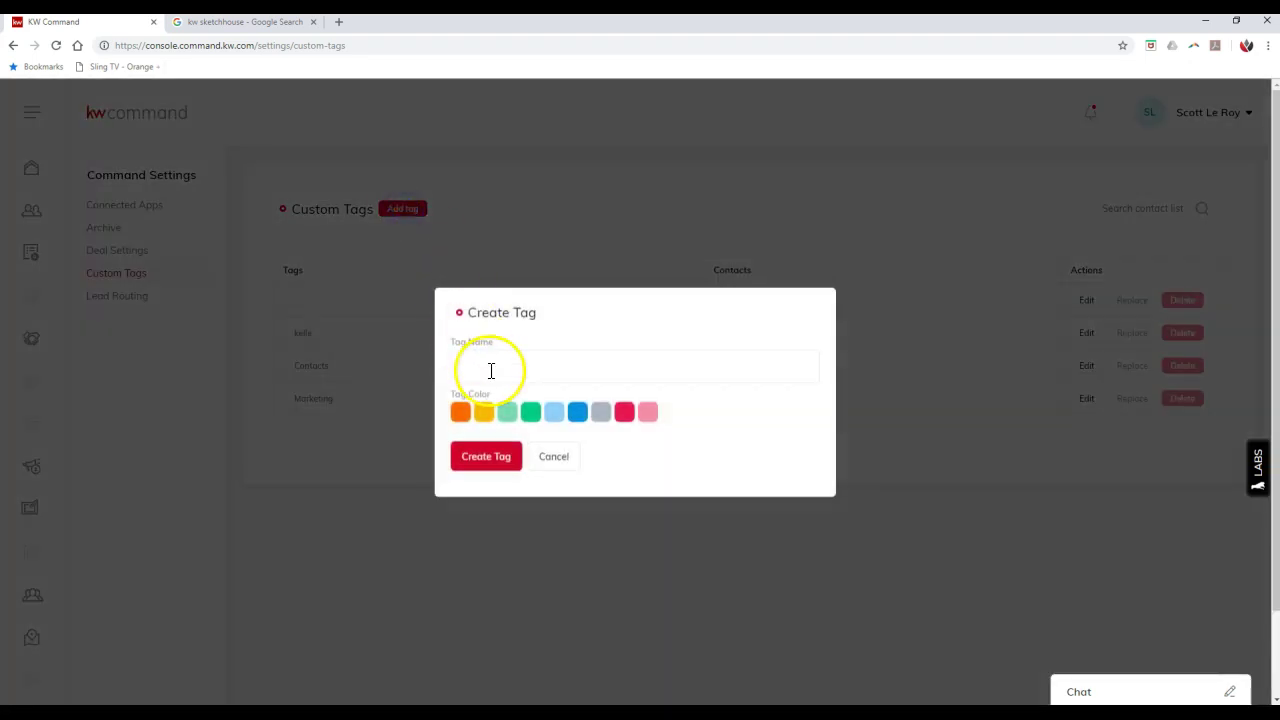
pyautogui.click(490, 369)
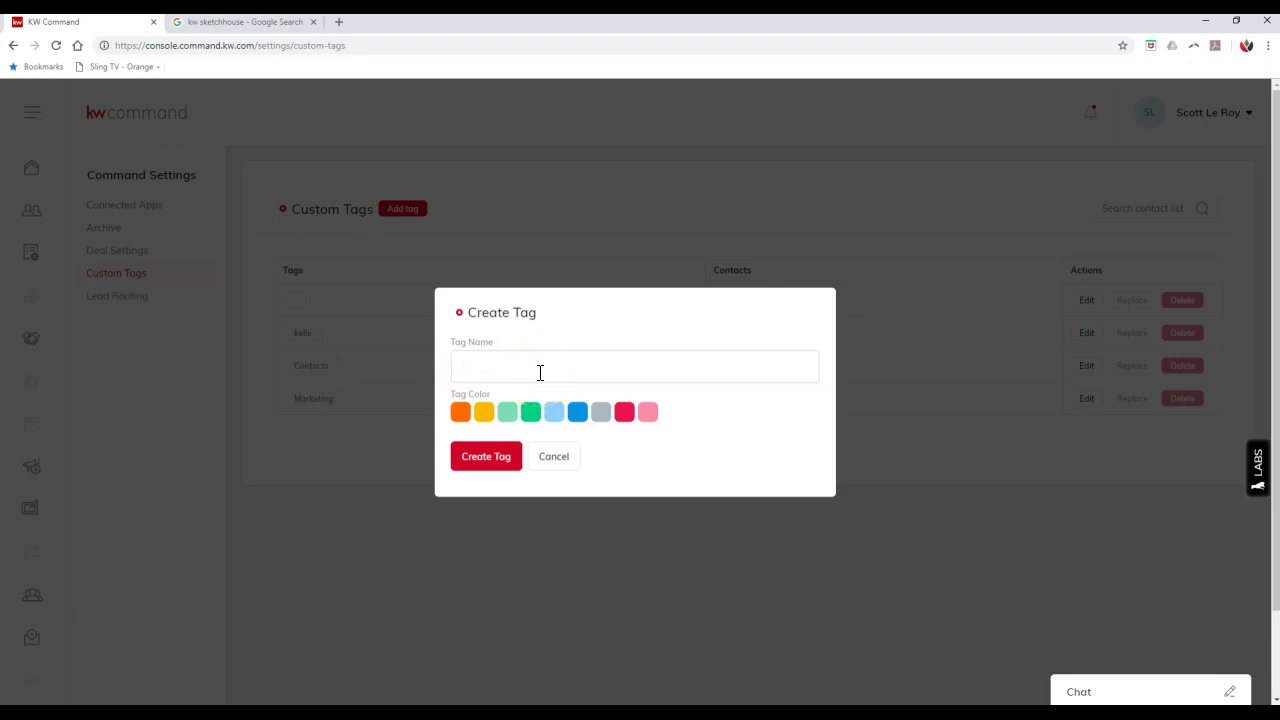
pyautogui.write('Test Command Tag')
pyautogui.click(623, 414)
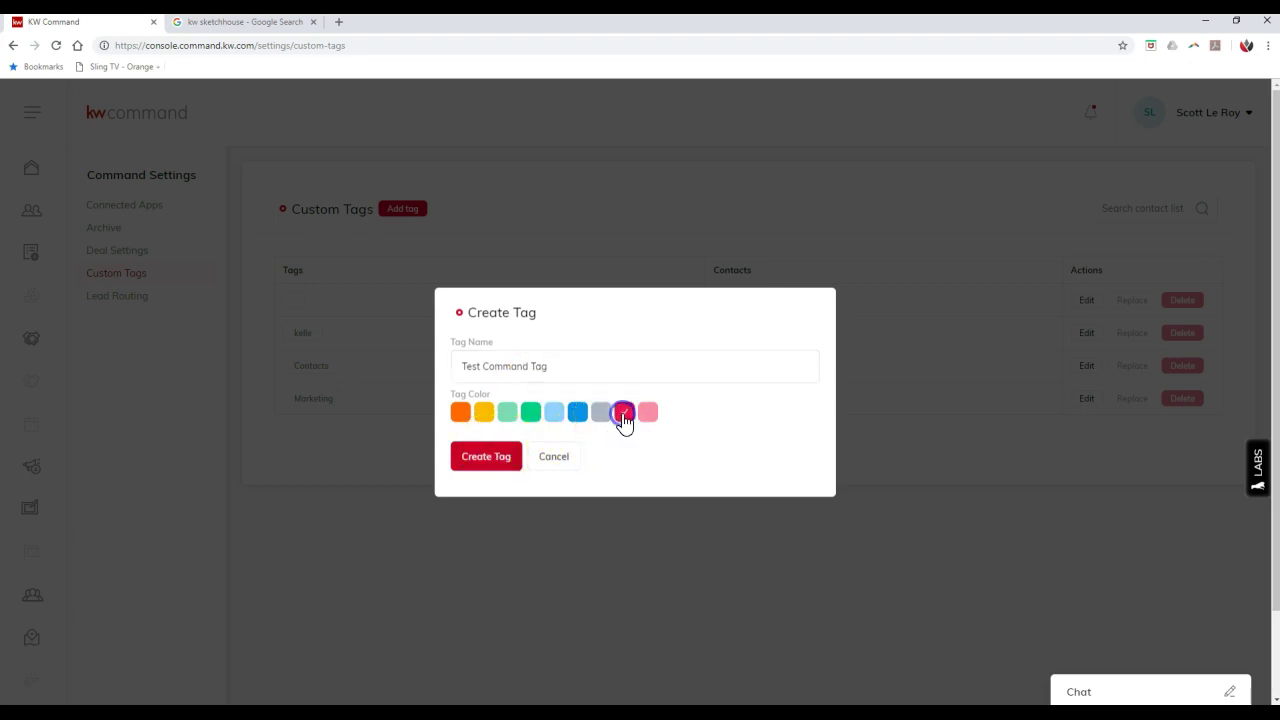
pyautogui.click(478, 462)
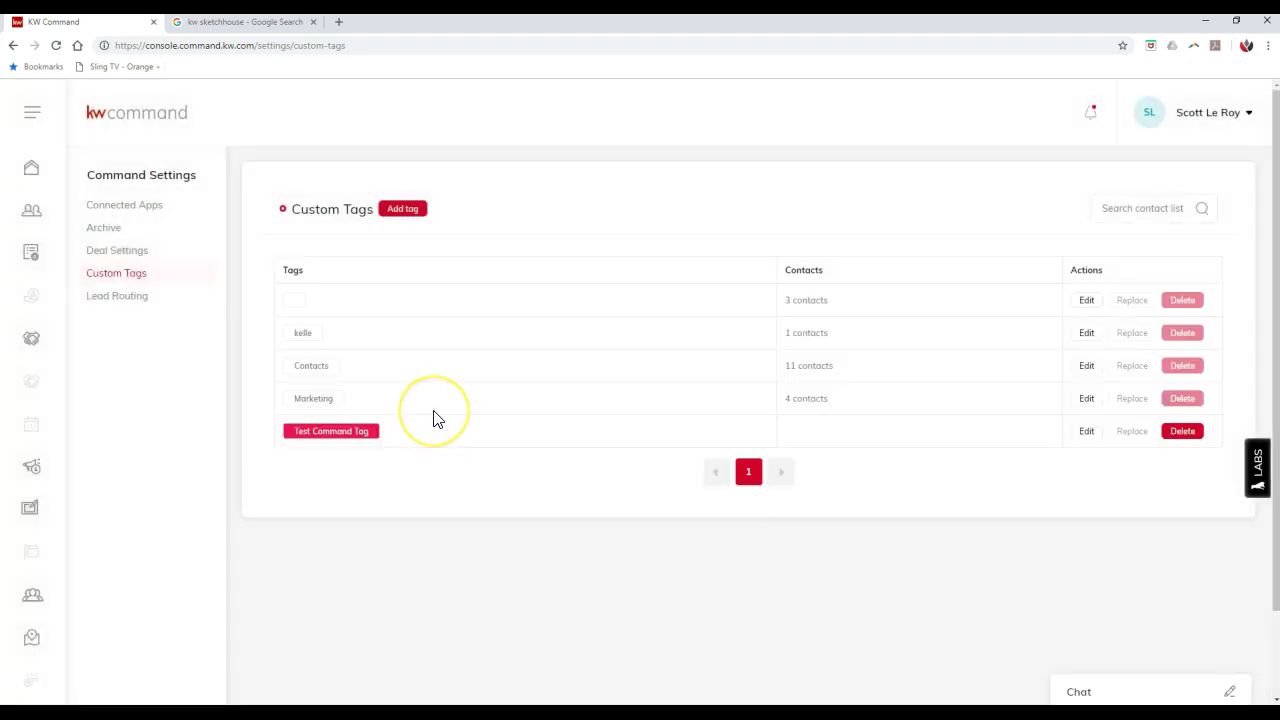
pyautogui.moveTo(298, 434); pyautogui.dragTo(440, 443)
pyautogui.moveTo(962, 400); pyautogui.dragTo(1178, 332)
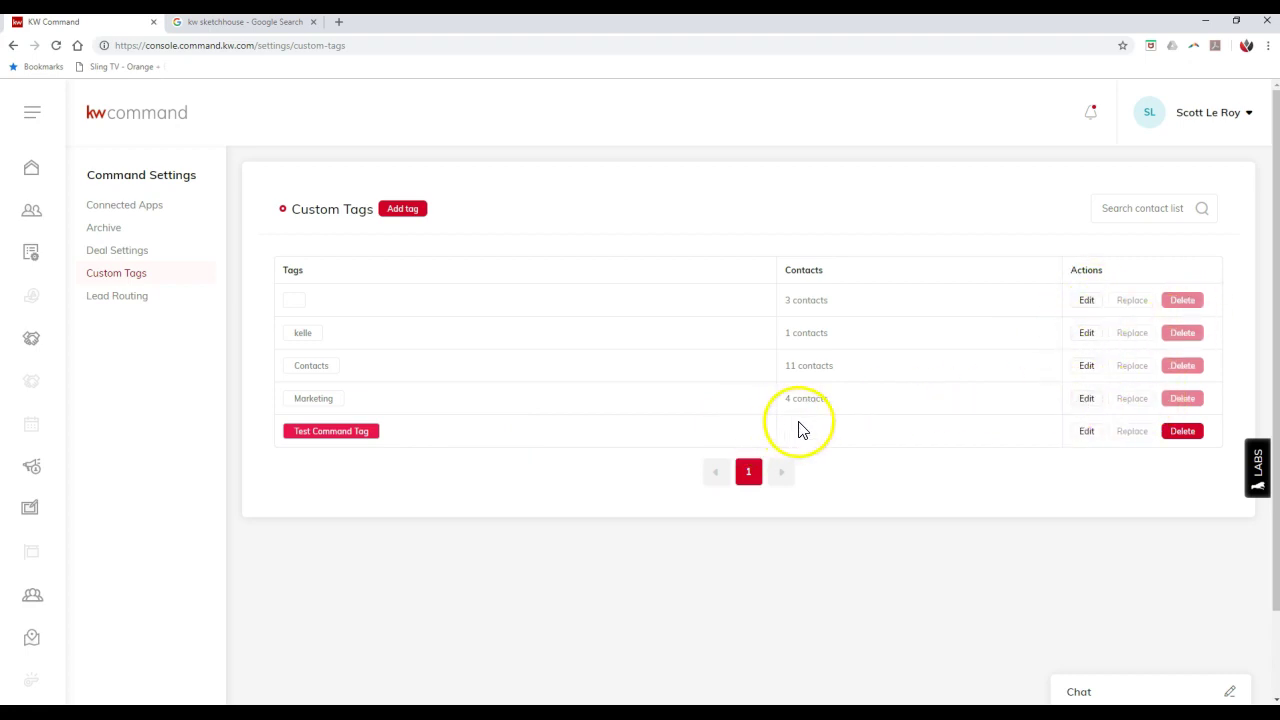
# Delete 'Test Command Tag', confirming the removal, then return to the 11-contact Contacts list
pyautogui.click(1180, 433)
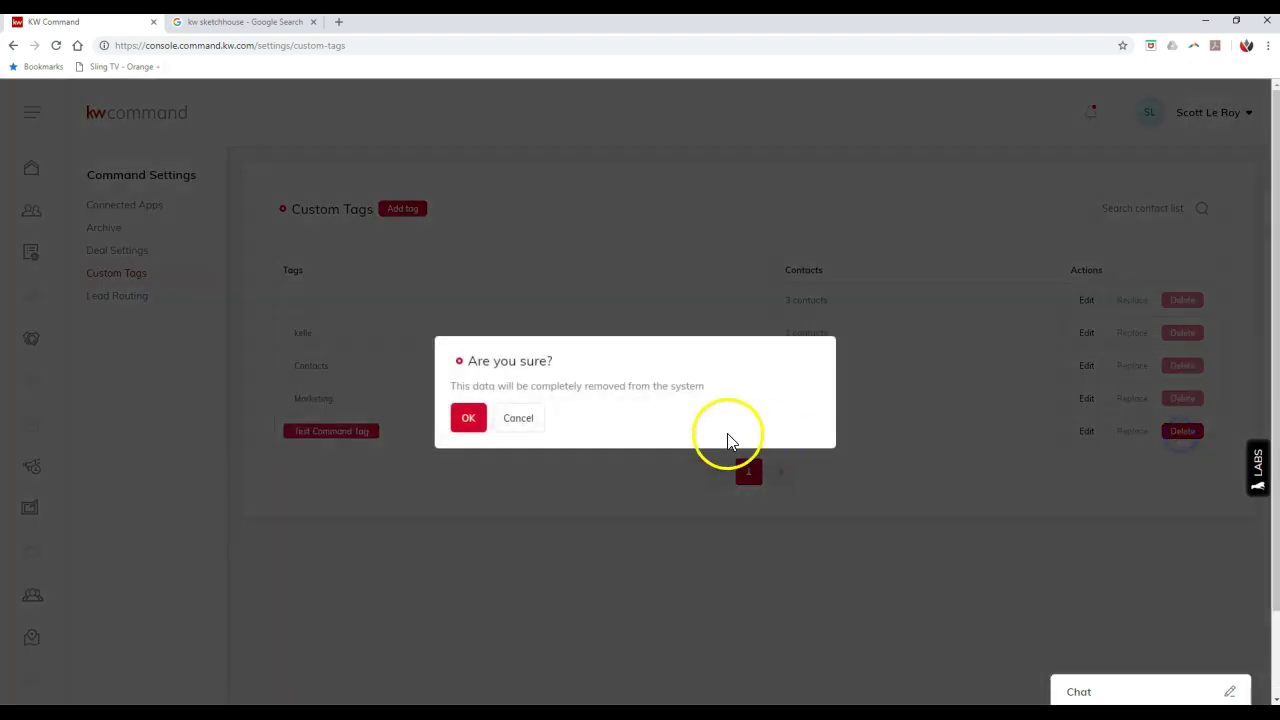
pyautogui.click(466, 417)
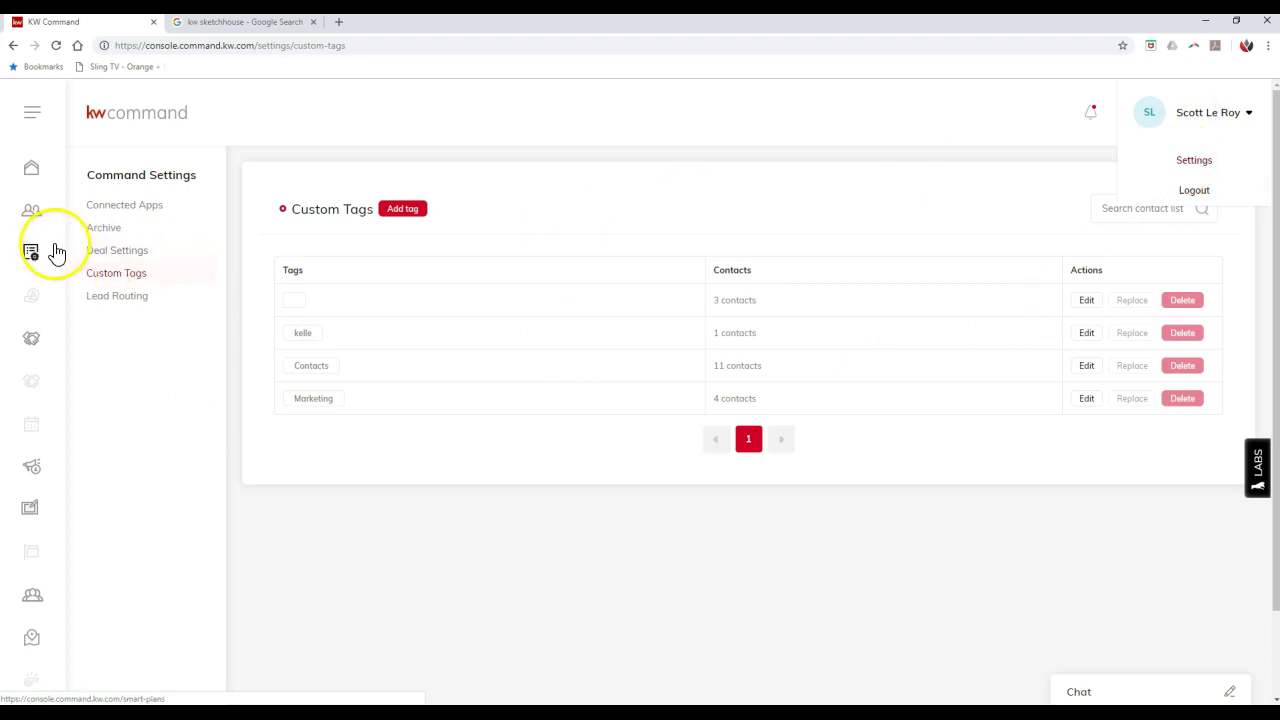
pyautogui.click(37, 222)
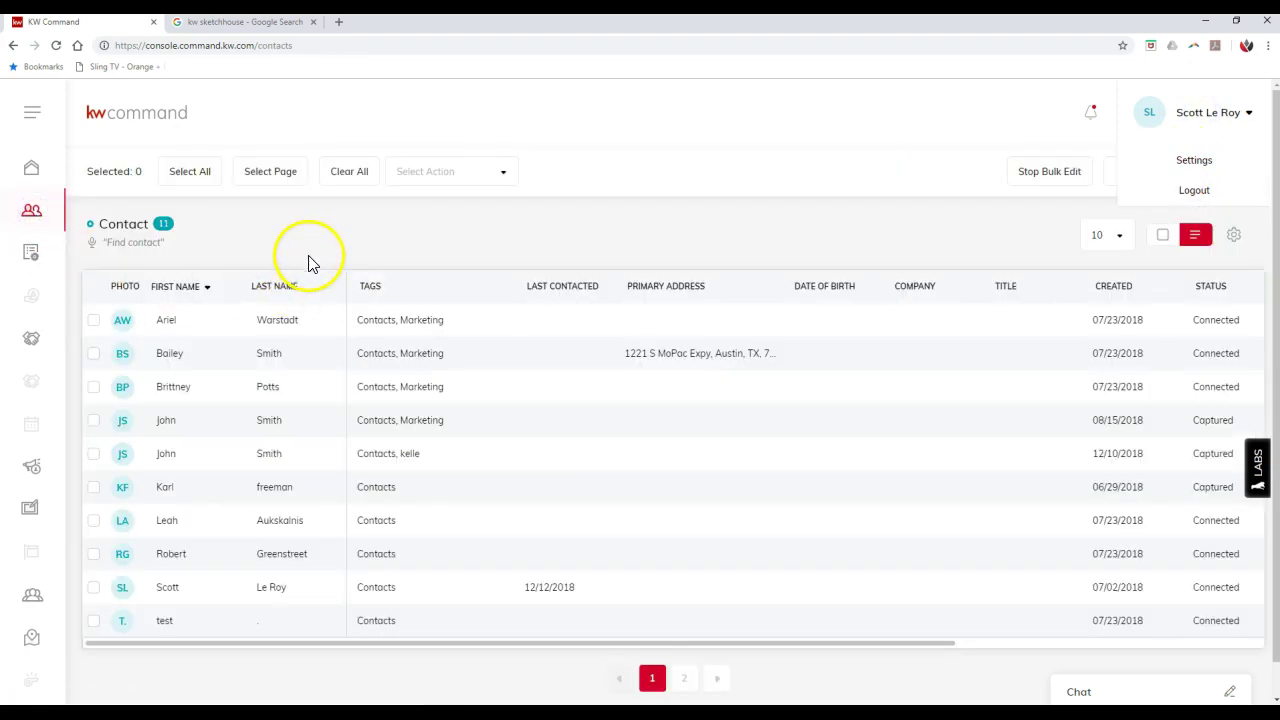
pyautogui.click(315, 257)
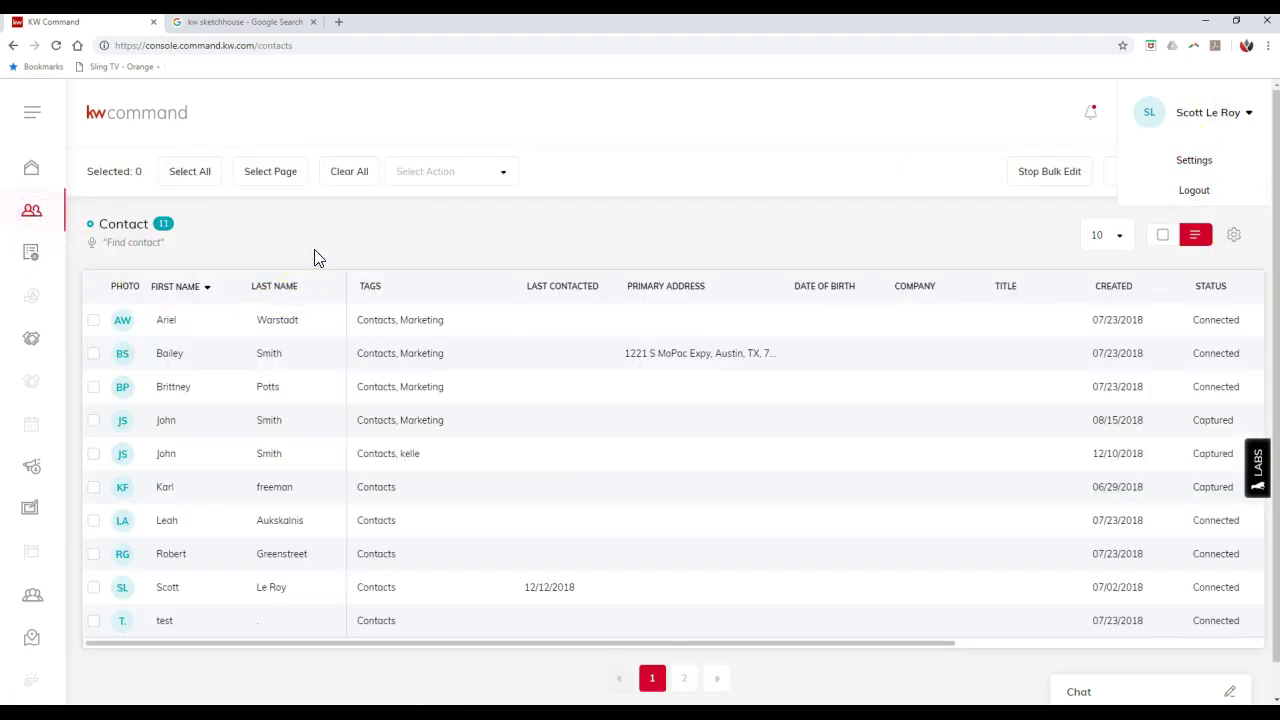